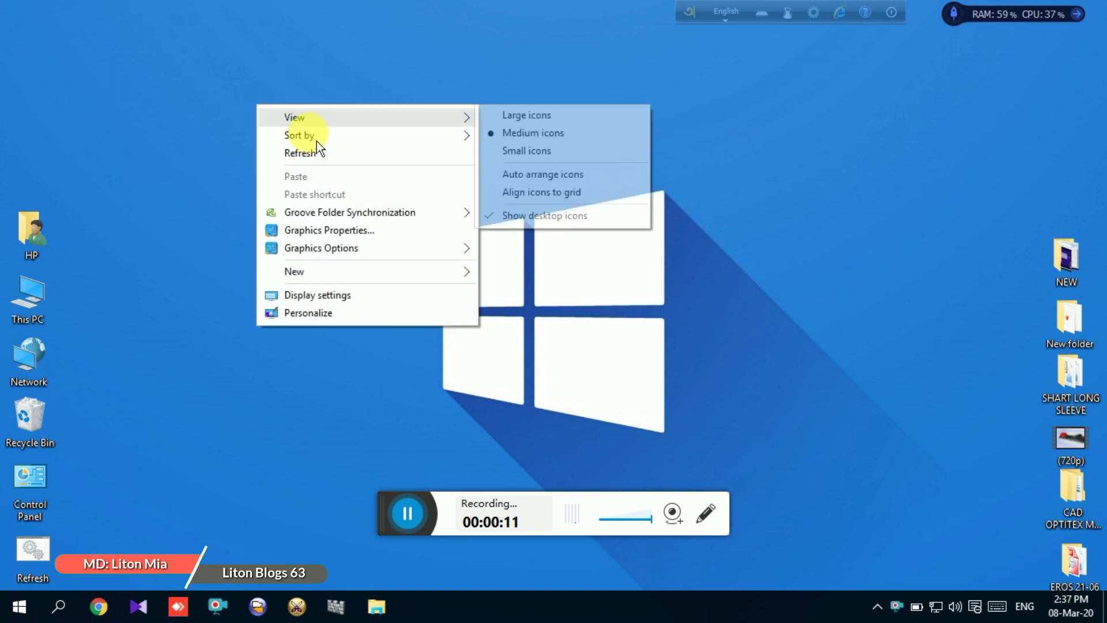
click(318, 152)
right_click(292, 108)
click(357, 166)
right_click(321, 122)
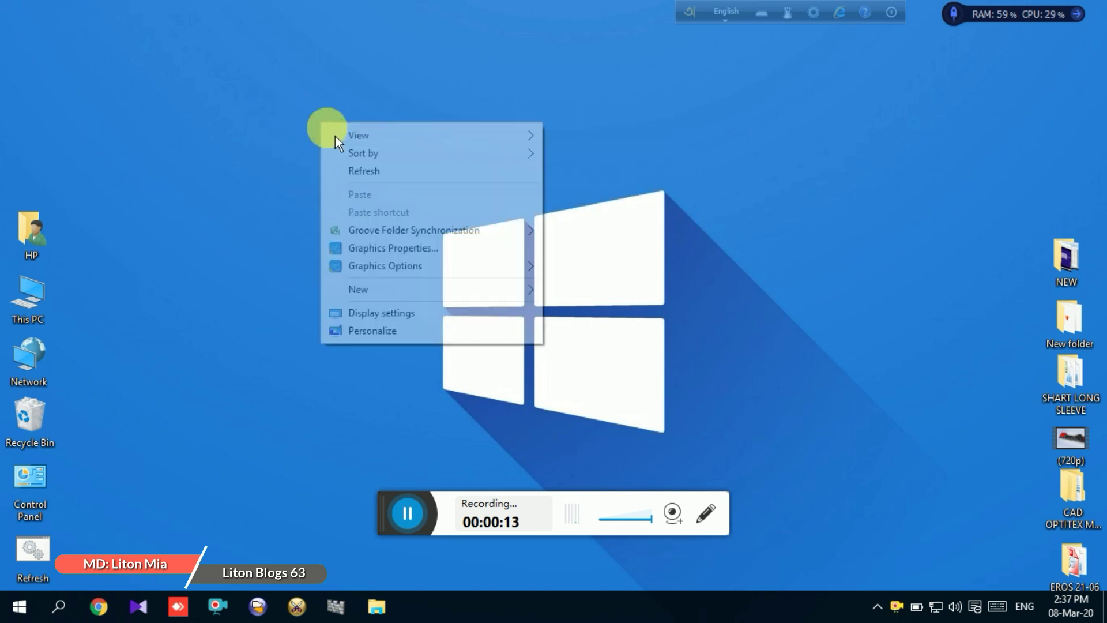
click(369, 171)
right_click(118, 272)
right_click(261, 128)
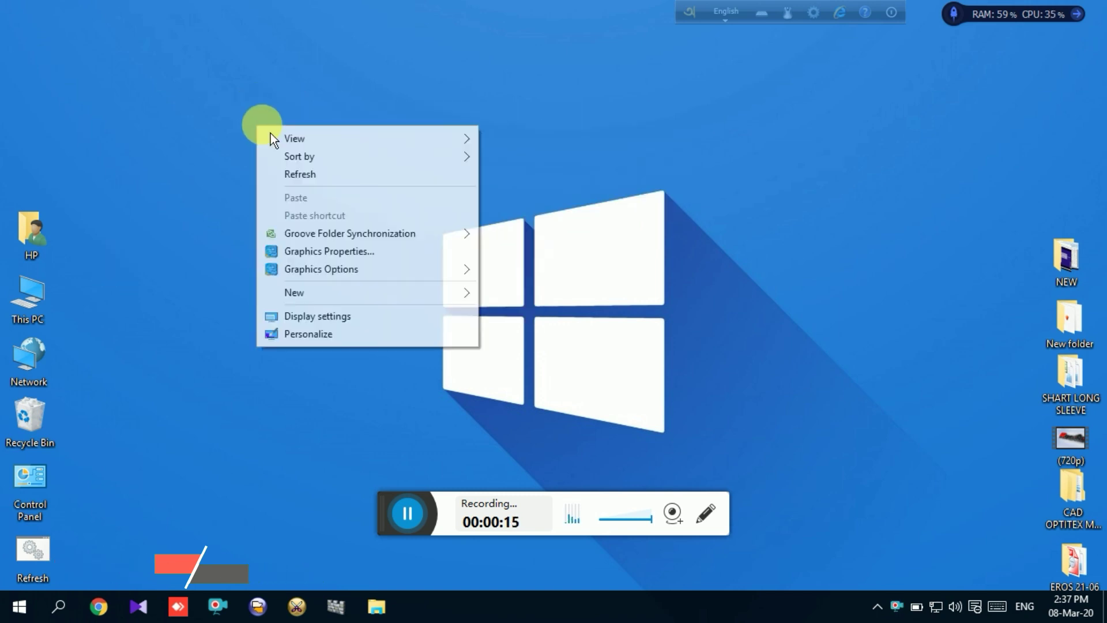
click(317, 173)
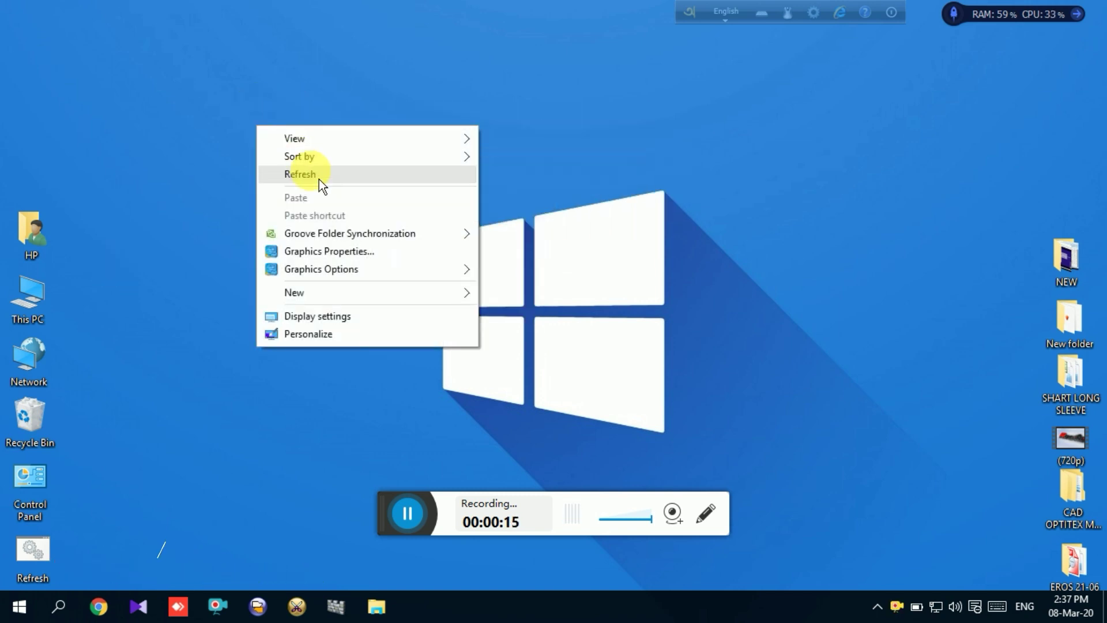
right_click(343, 121)
click(383, 169)
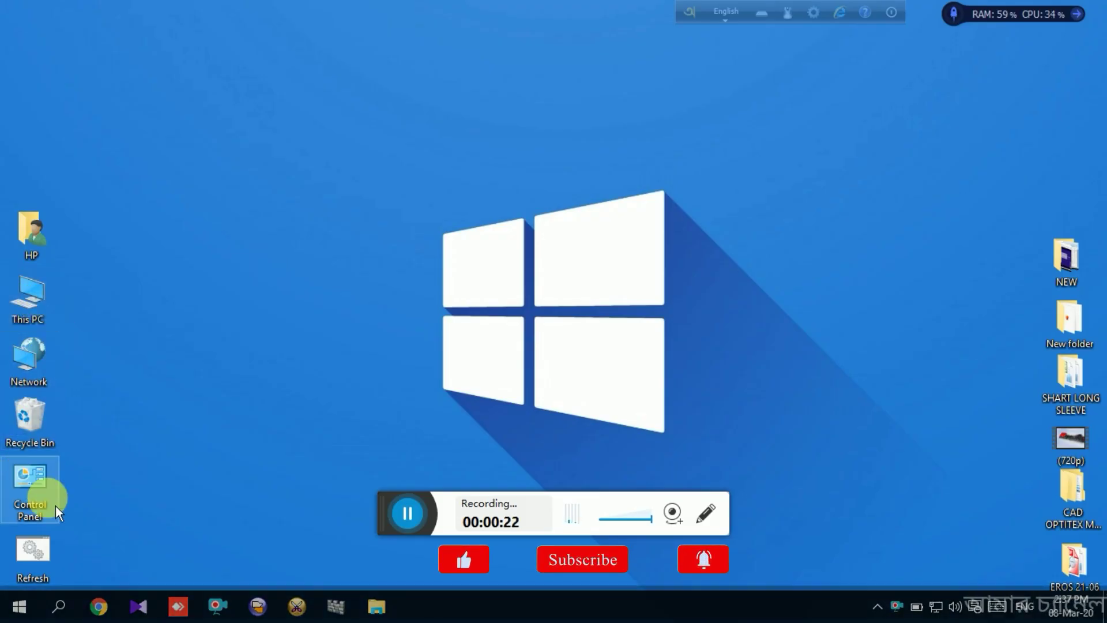
click(54, 425)
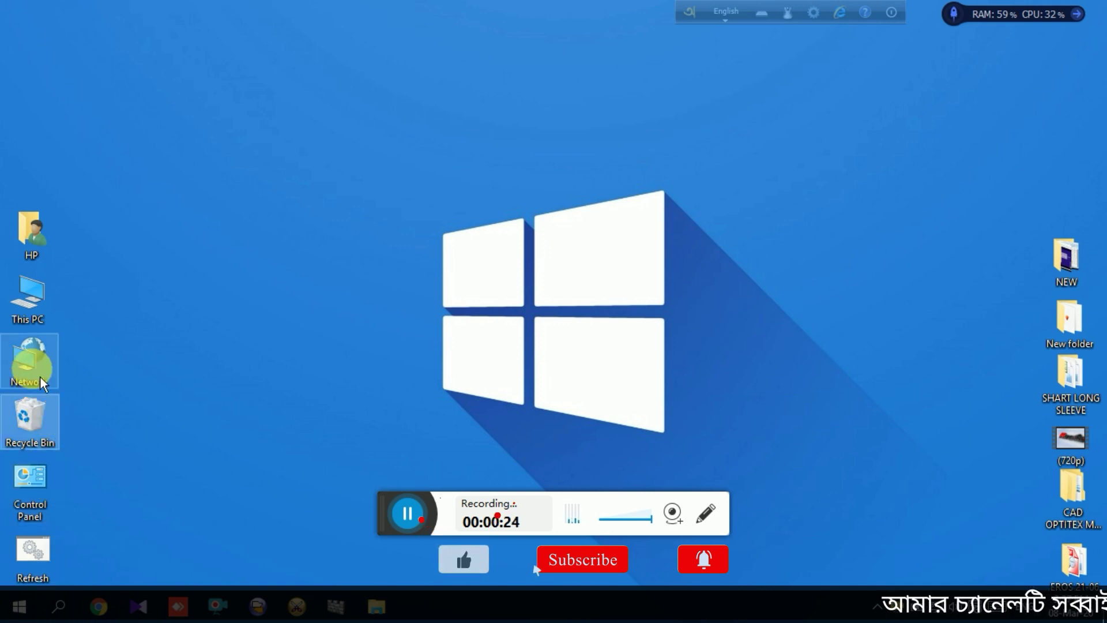
click(38, 241)
right_click(332, 123)
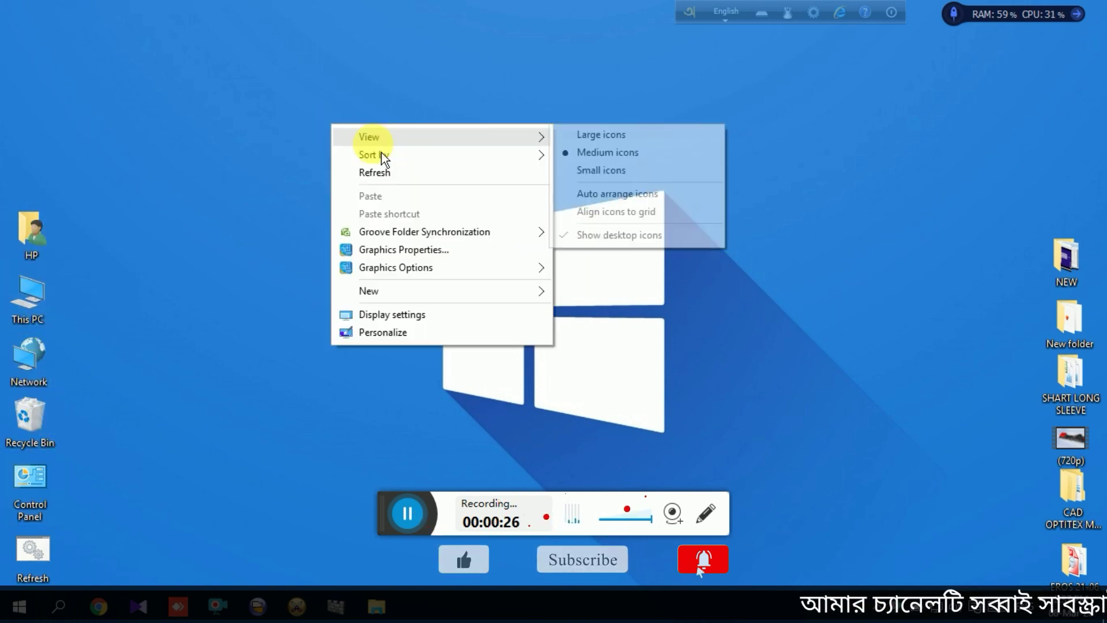
click(396, 178)
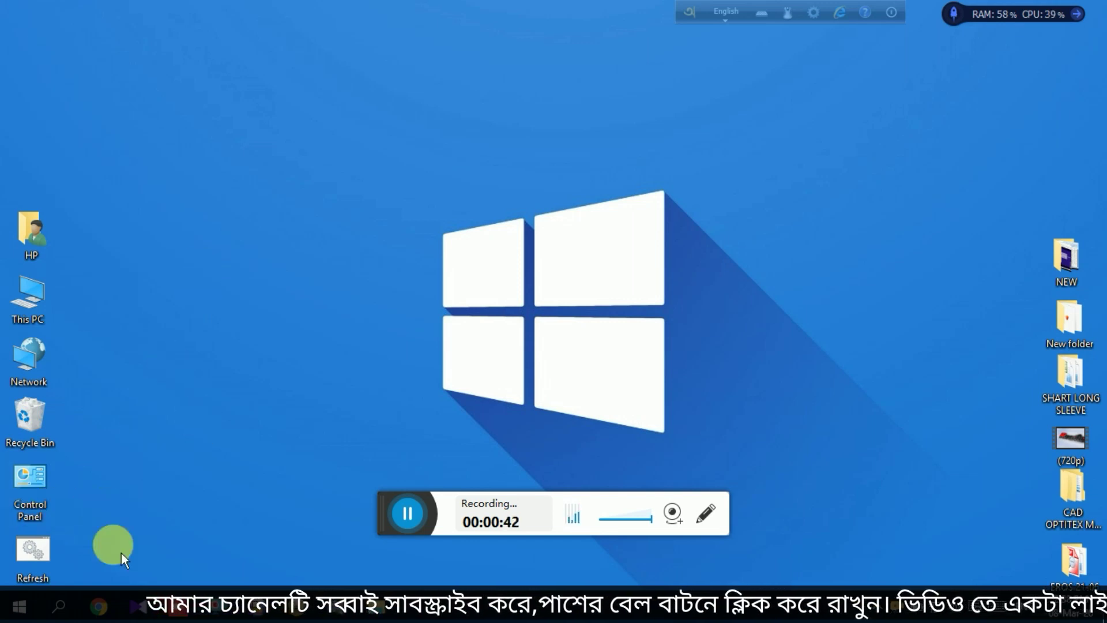
Search Windows for "con" and open Control Panel
key(super+s)
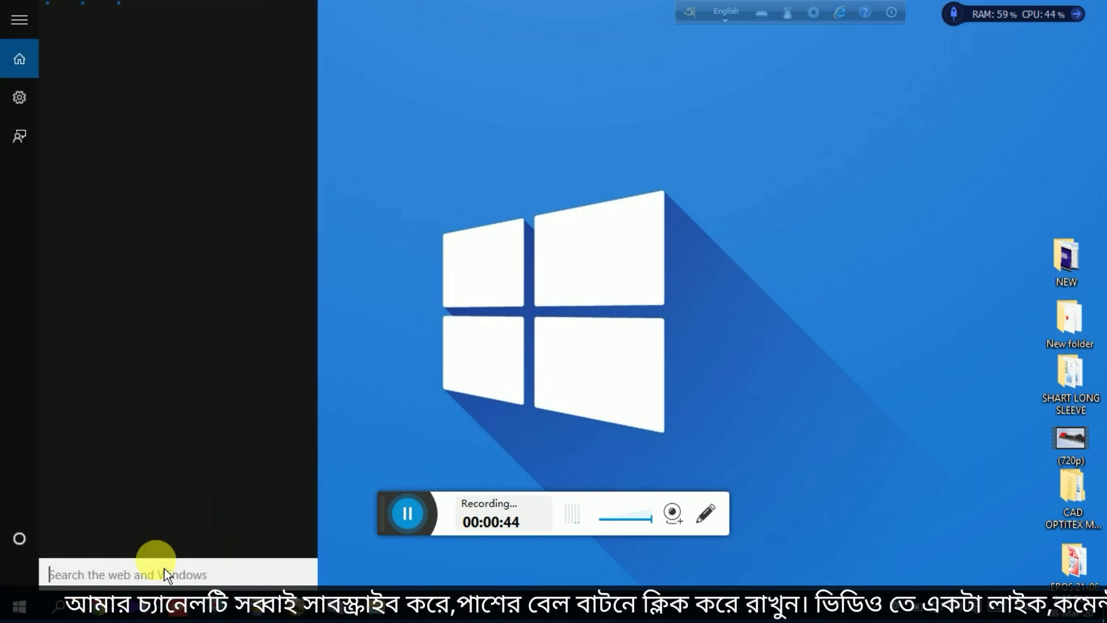
text(c)
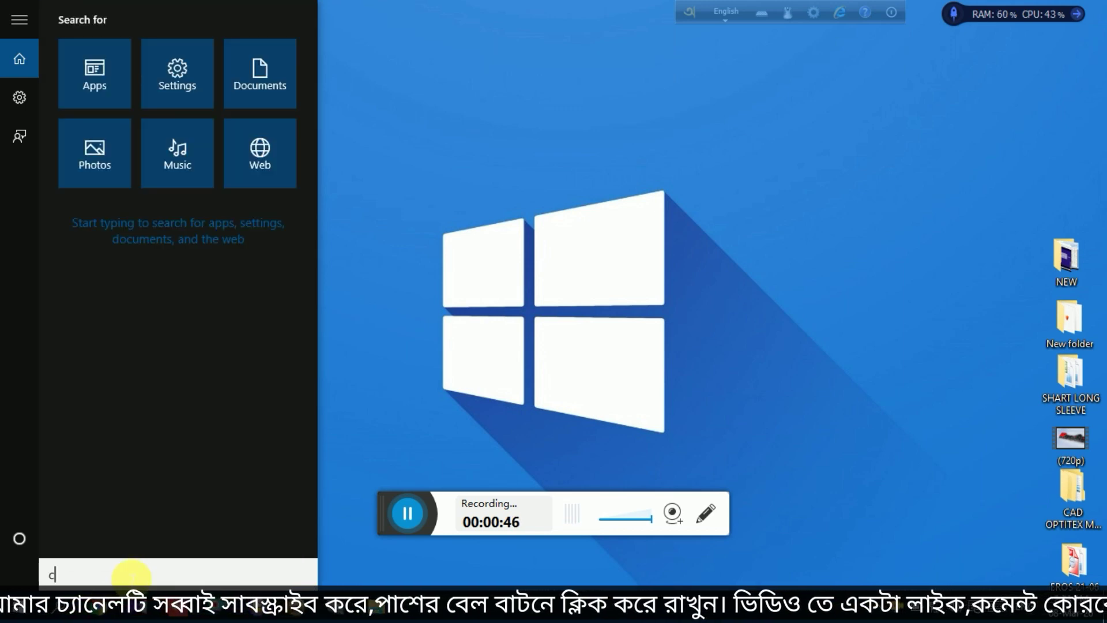
text(on)
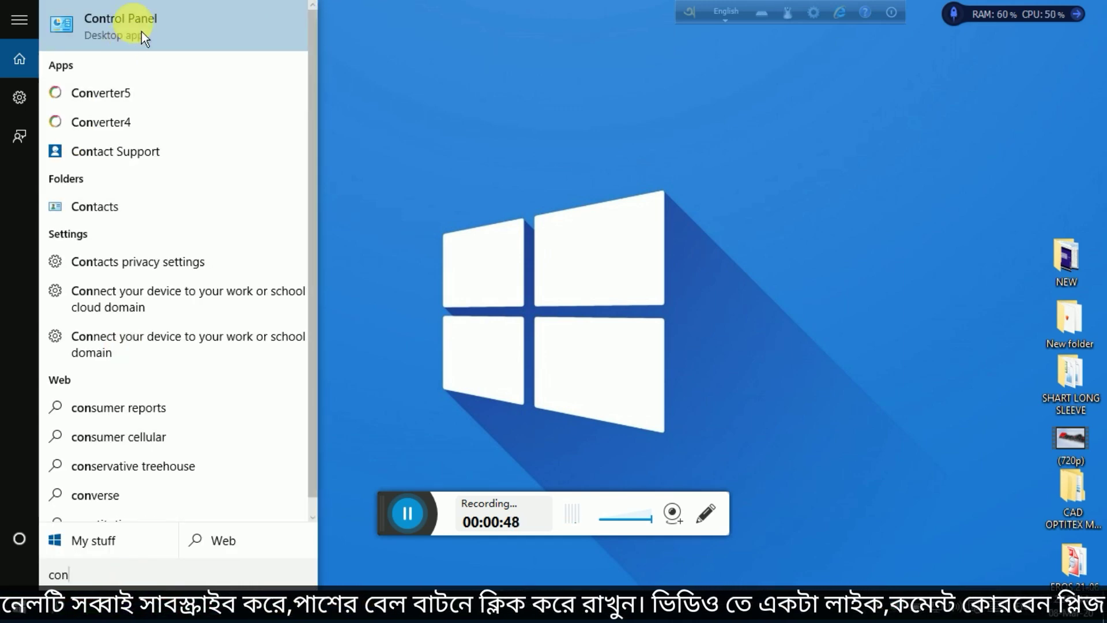
click(141, 32)
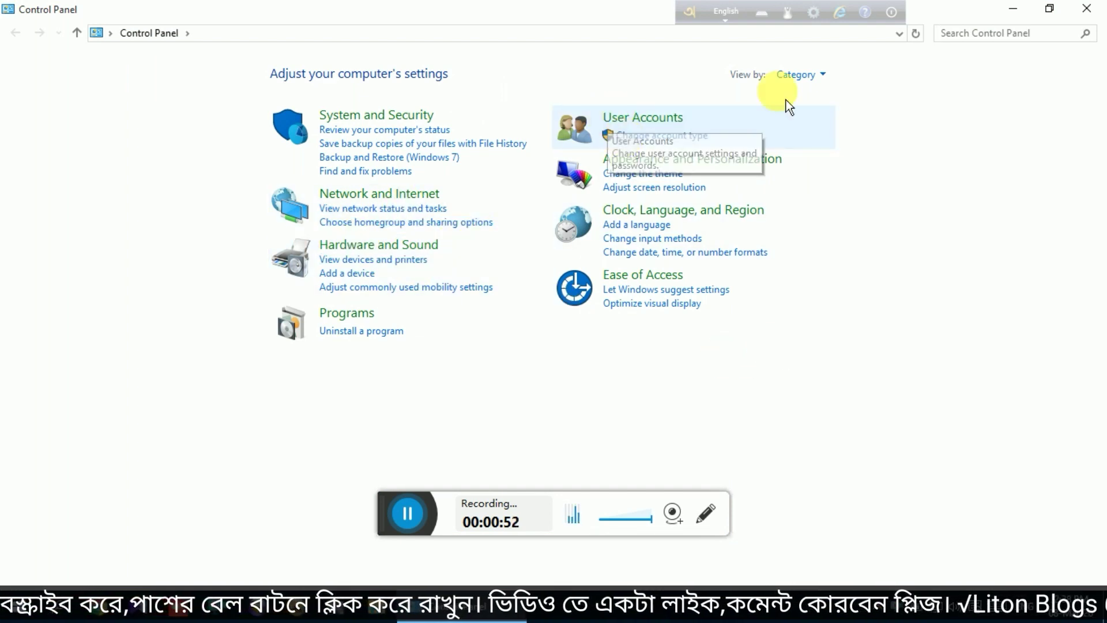
Show the Control Panel items as large icons and return the view to Category
click(823, 77)
click(831, 119)
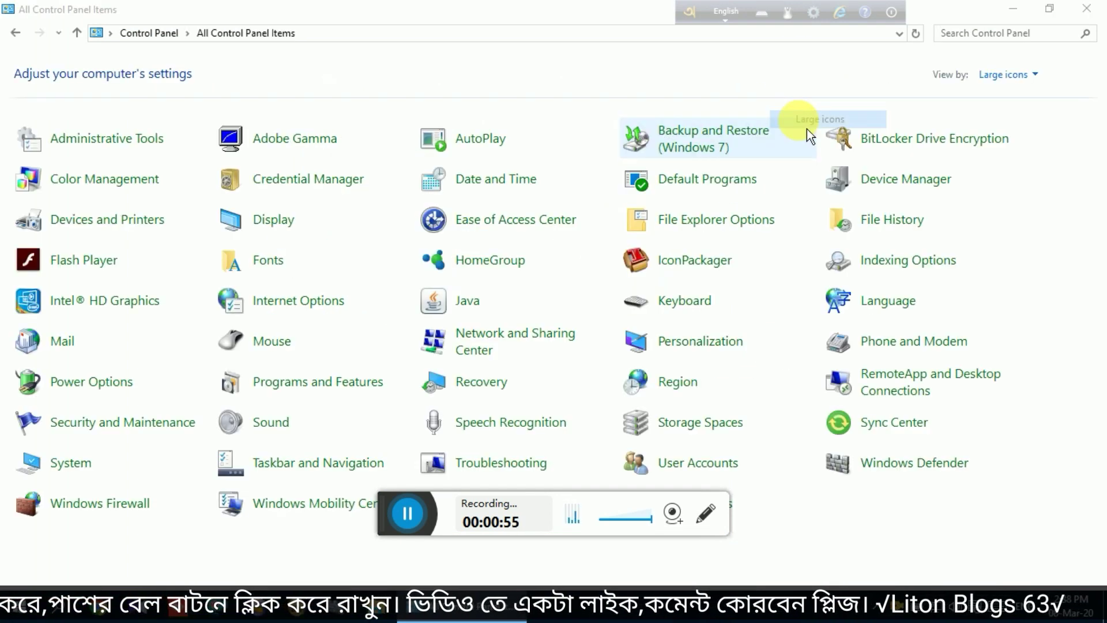
click(998, 82)
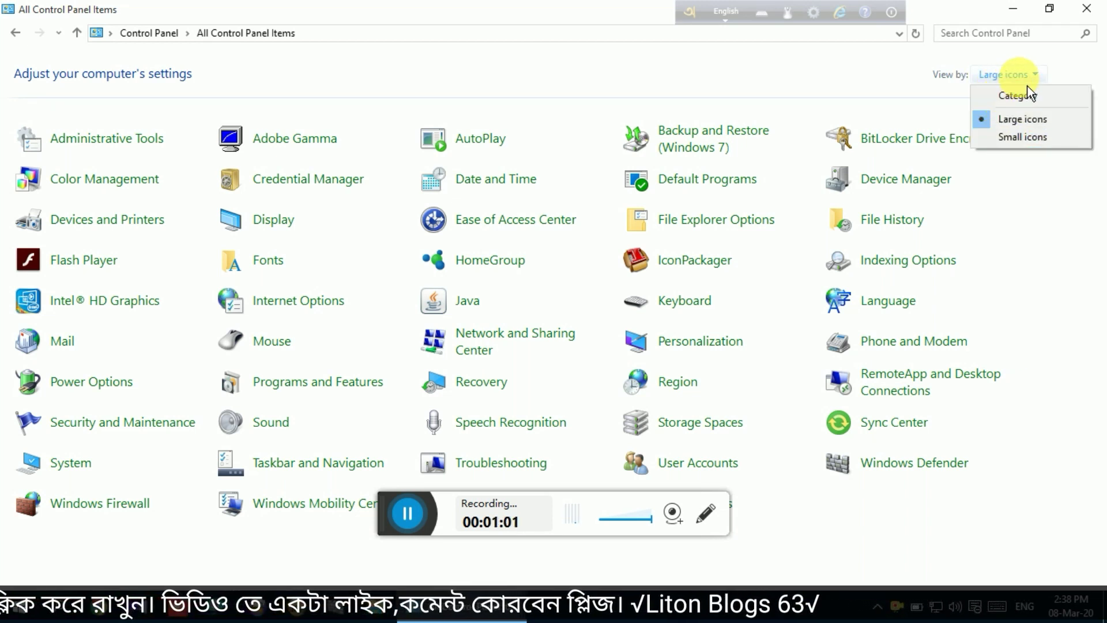
click(1021, 95)
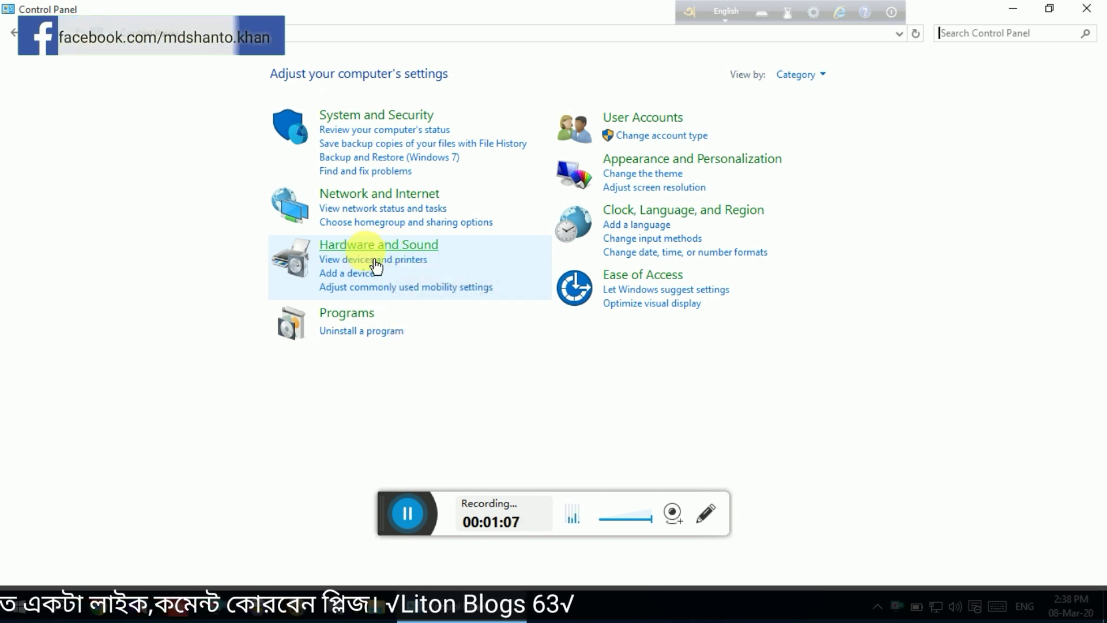
Open the Sound settings under Hardware and Sound and show the sound scheme's program events
click(406, 247)
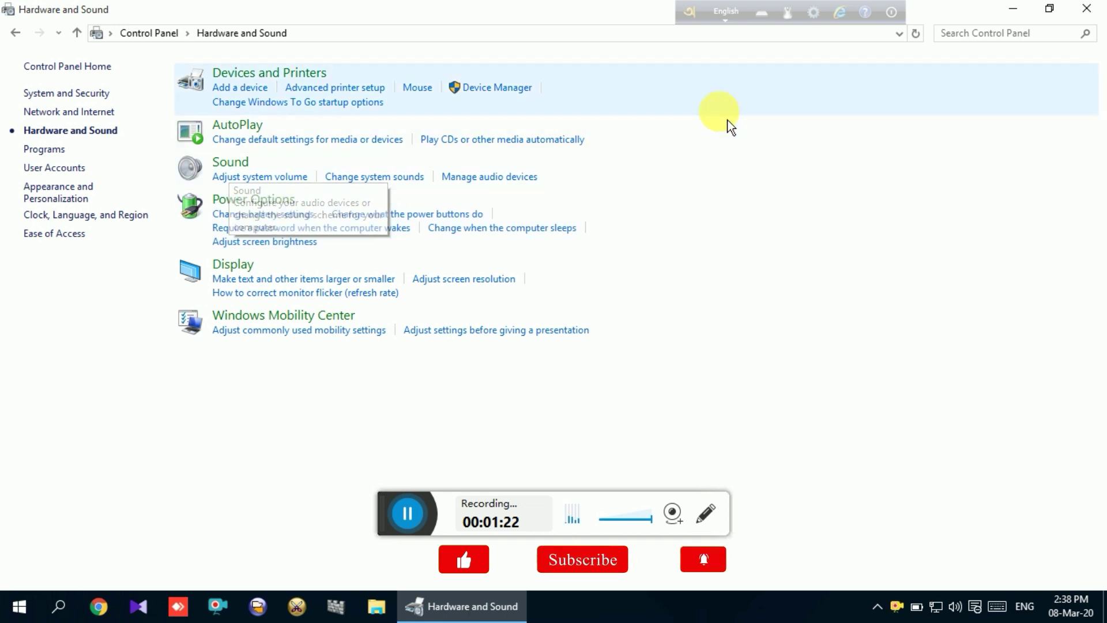
click(252, 176)
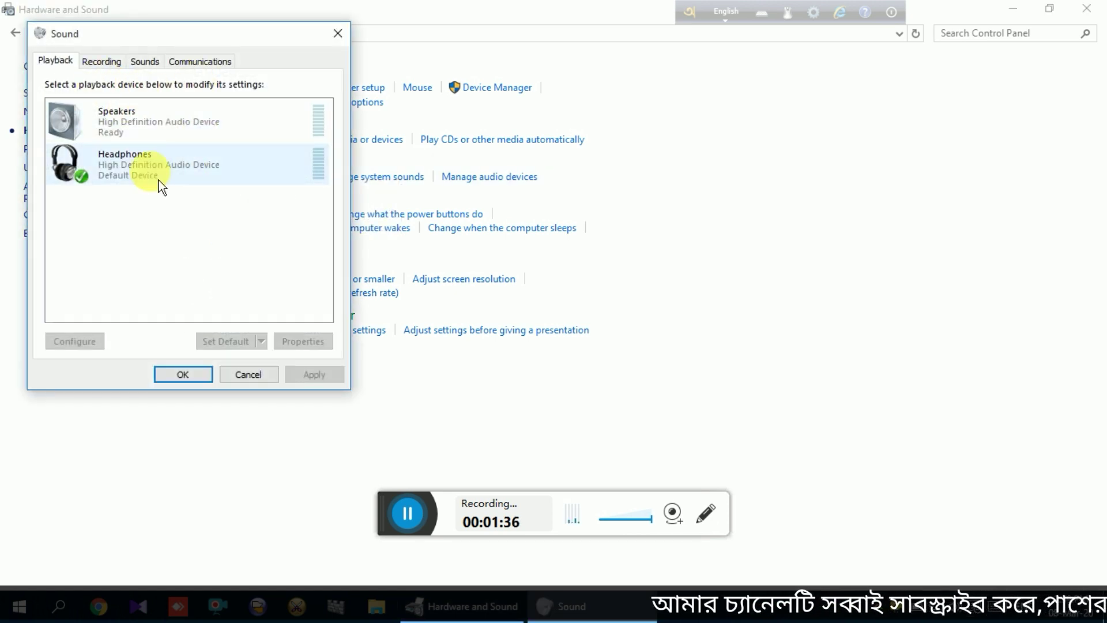
drag(251, 42, 569, 94)
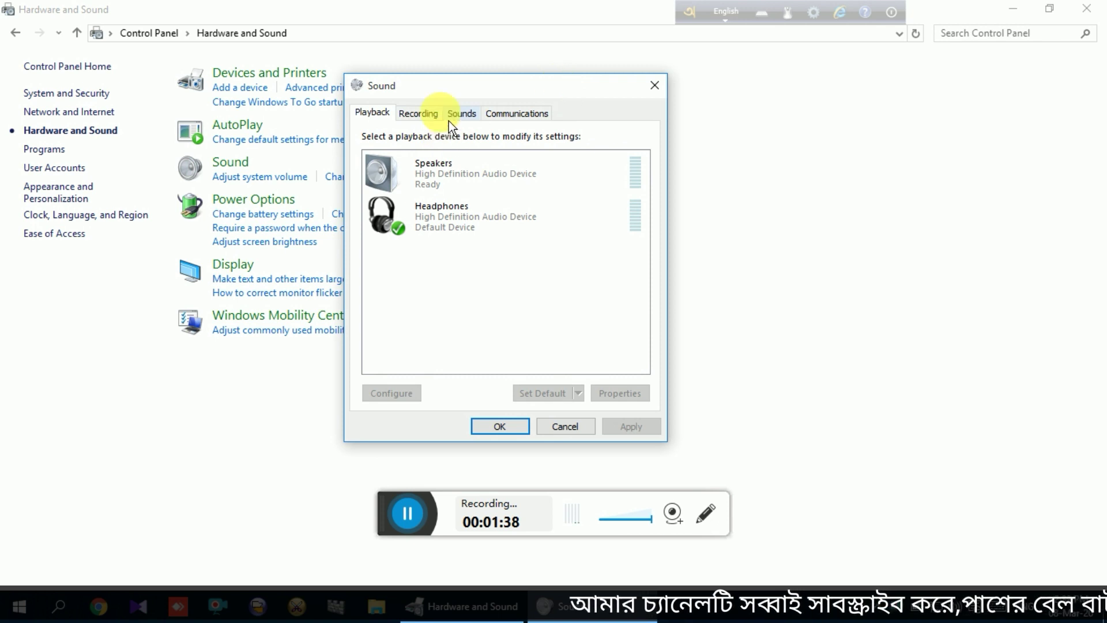
click(476, 121)
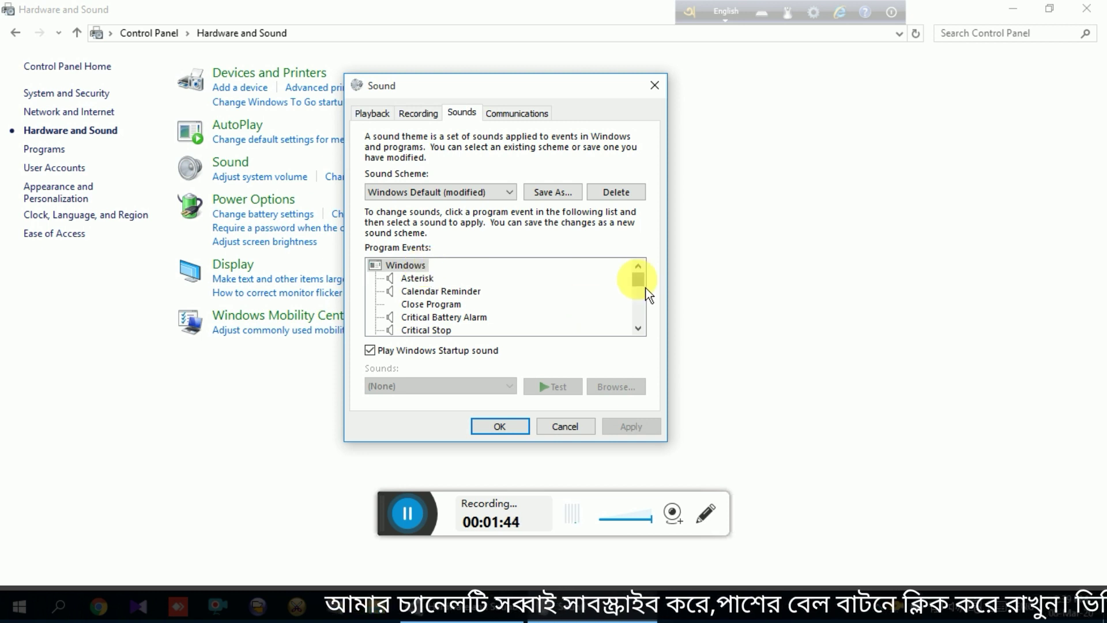
Assign the Windows Navigation Start sound to the Select program event
drag(647, 288, 655, 310)
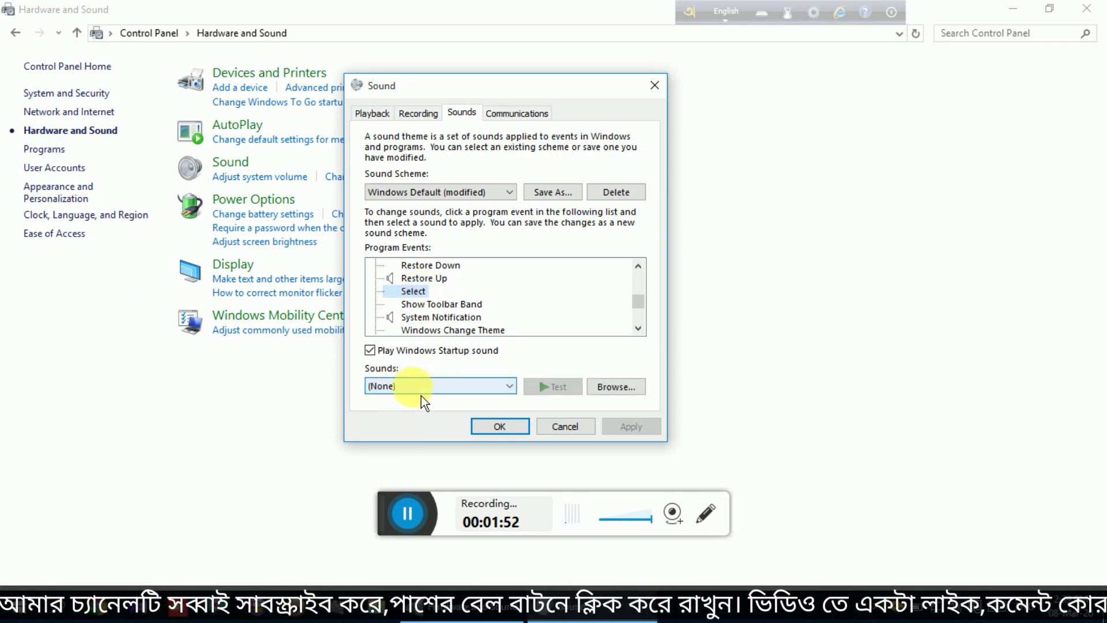
click(510, 387)
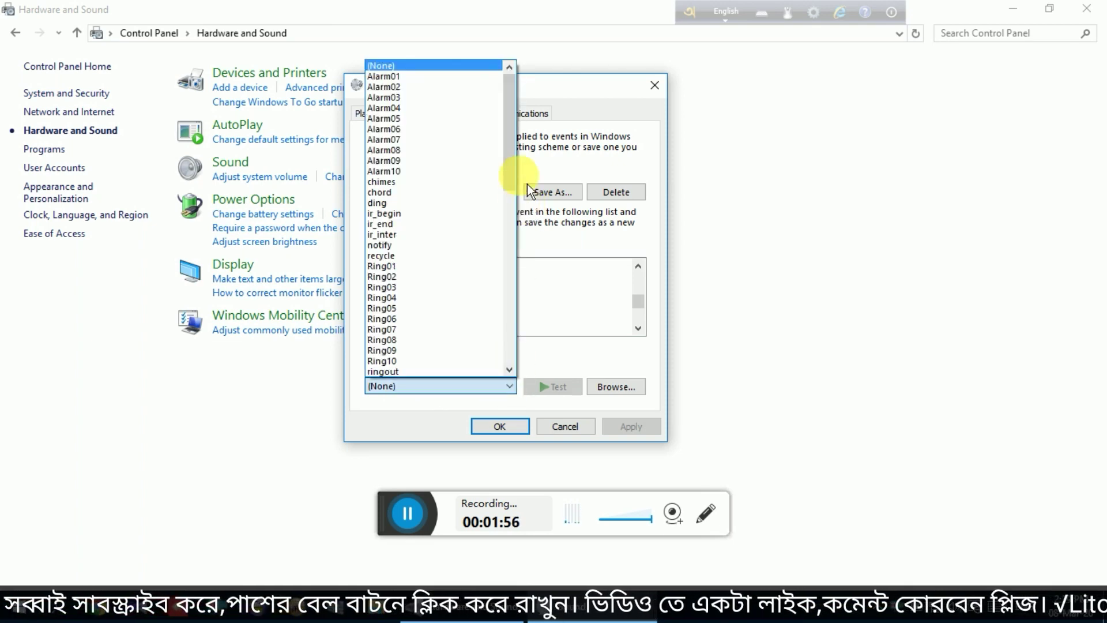
drag(516, 183, 528, 357)
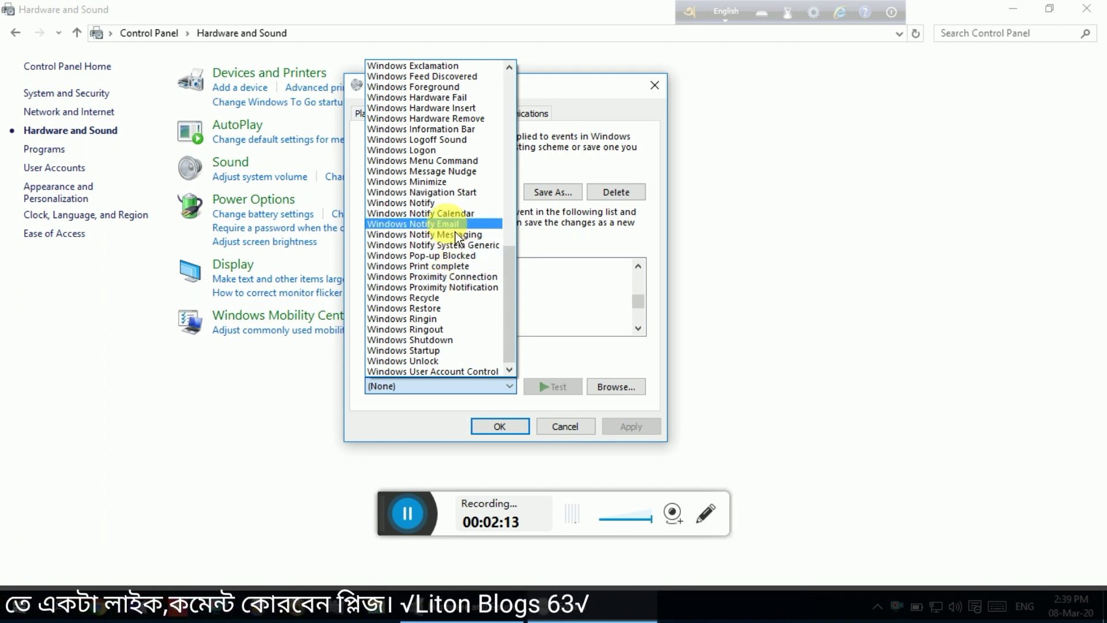
scroll(456, 236, up, 1)
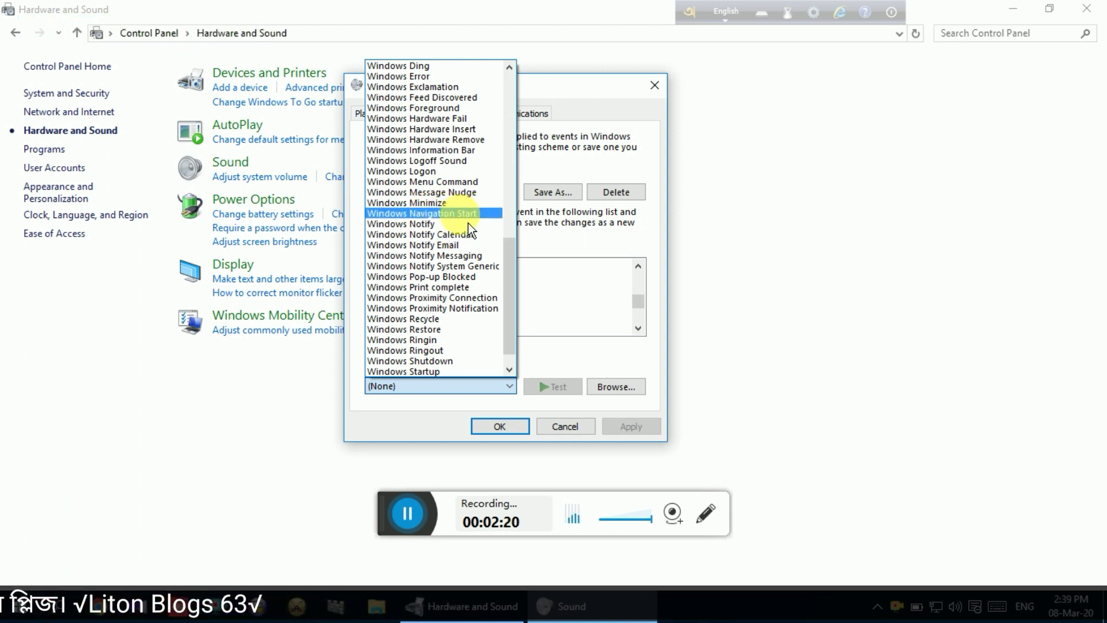
click(453, 213)
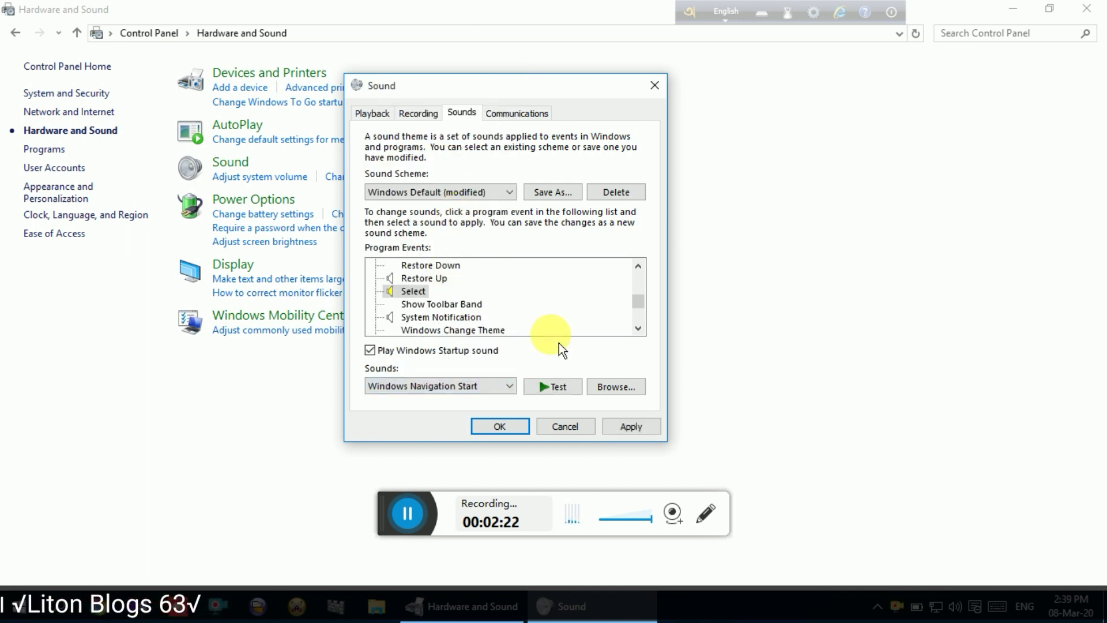
Test the sound chosen for the Select event, apply the change and close the Sound settings
click(559, 393)
click(561, 395)
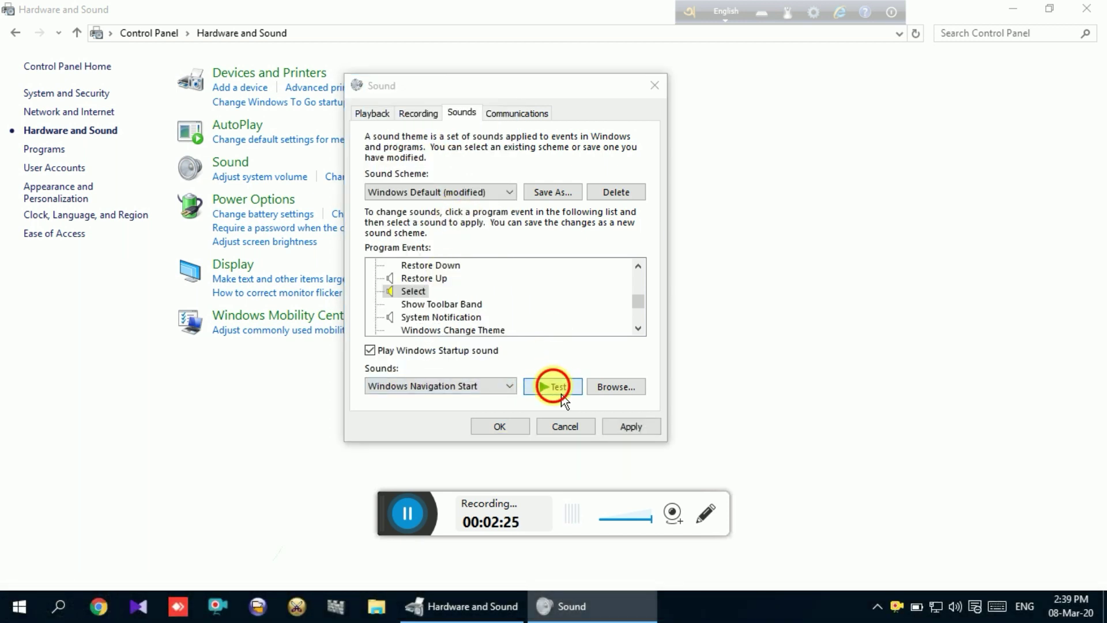
click(630, 431)
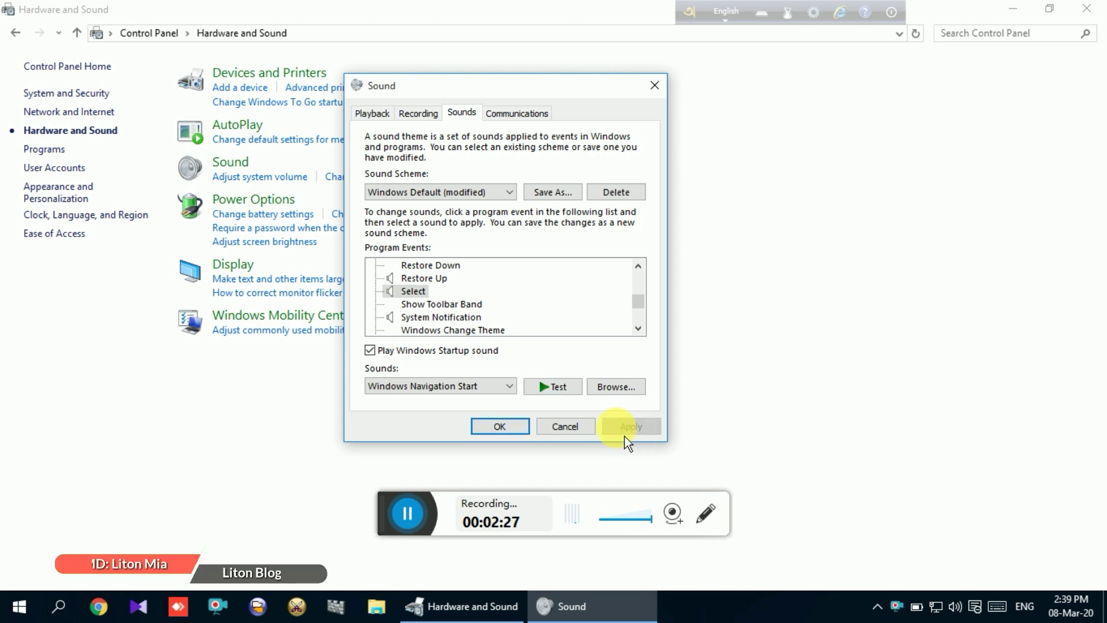
click(523, 430)
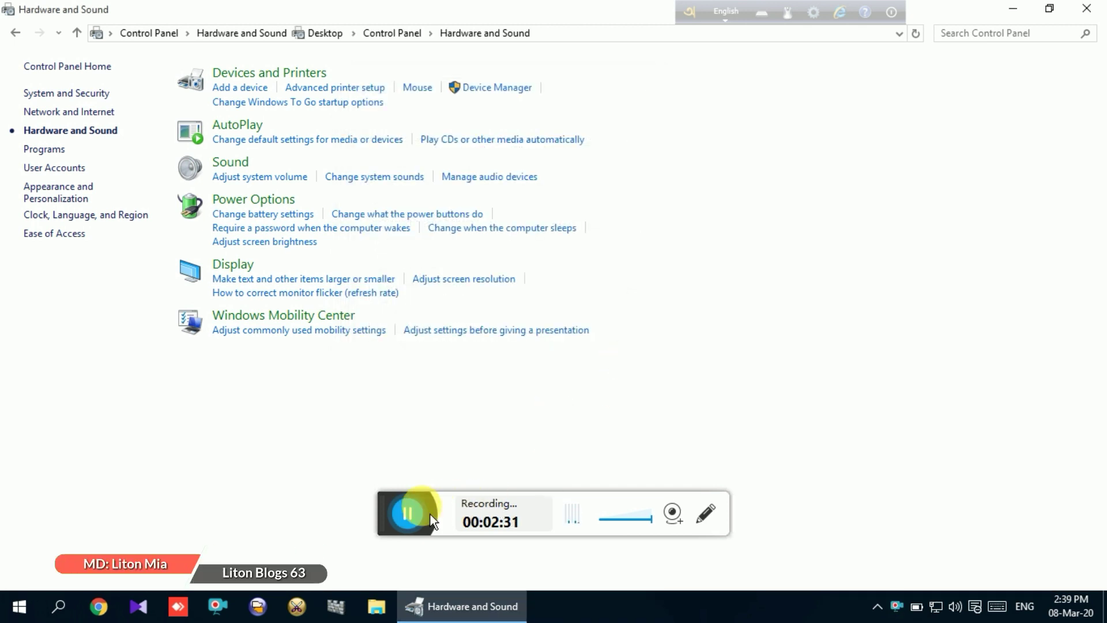
Reopen the program event sounds, look through the sounds offered for the Menu Pop-up event, and cancel without assigning one
drag(389, 513, 563, 505)
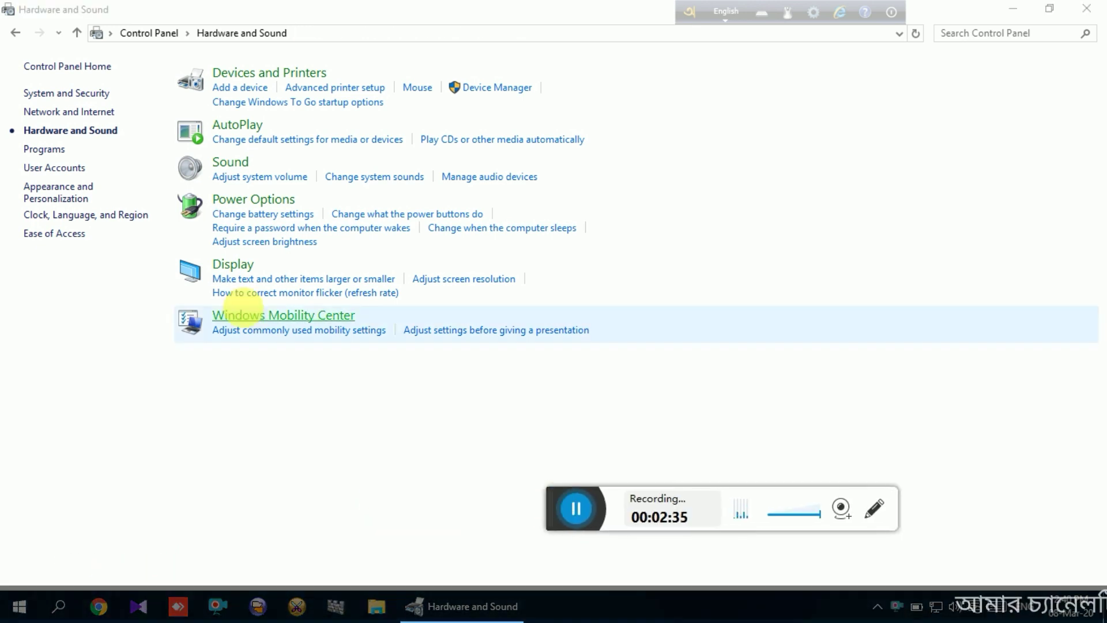
click(234, 167)
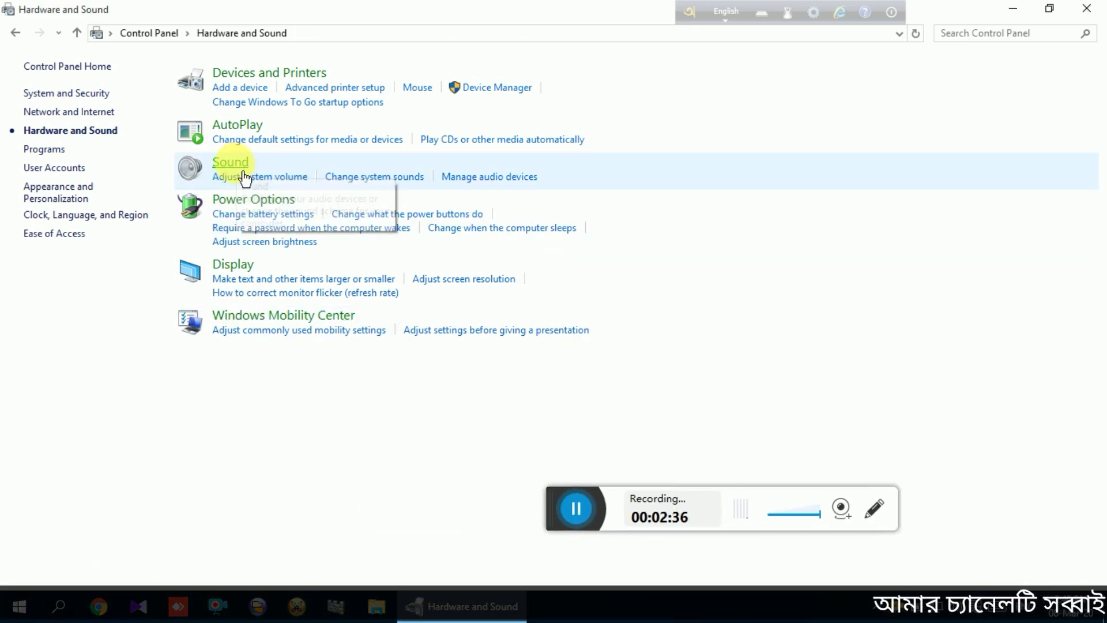
click(194, 104)
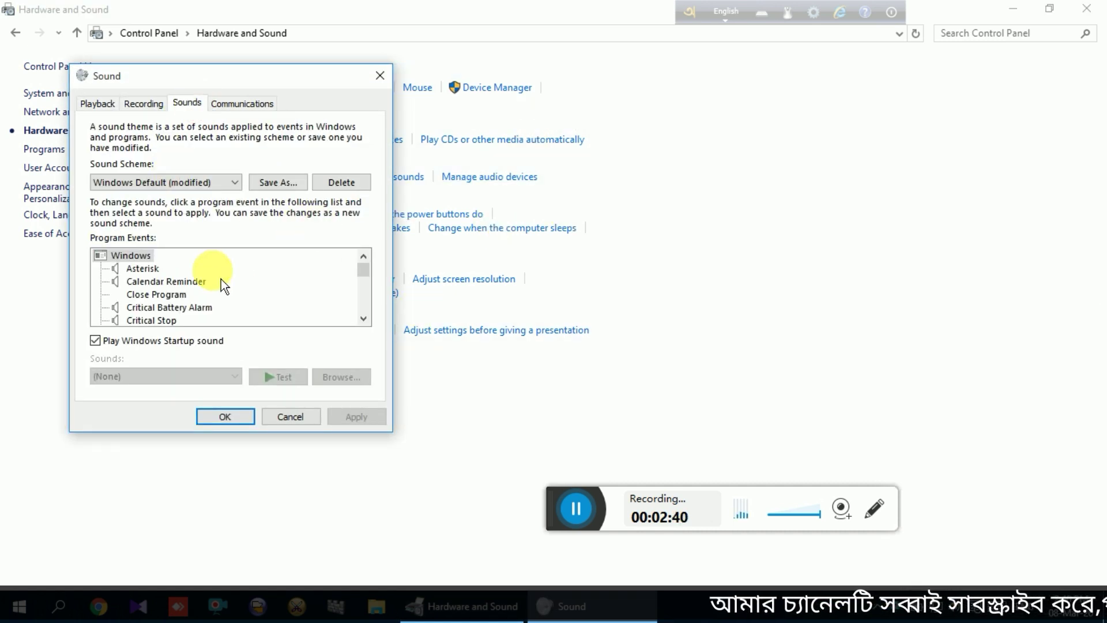
drag(371, 282, 375, 292)
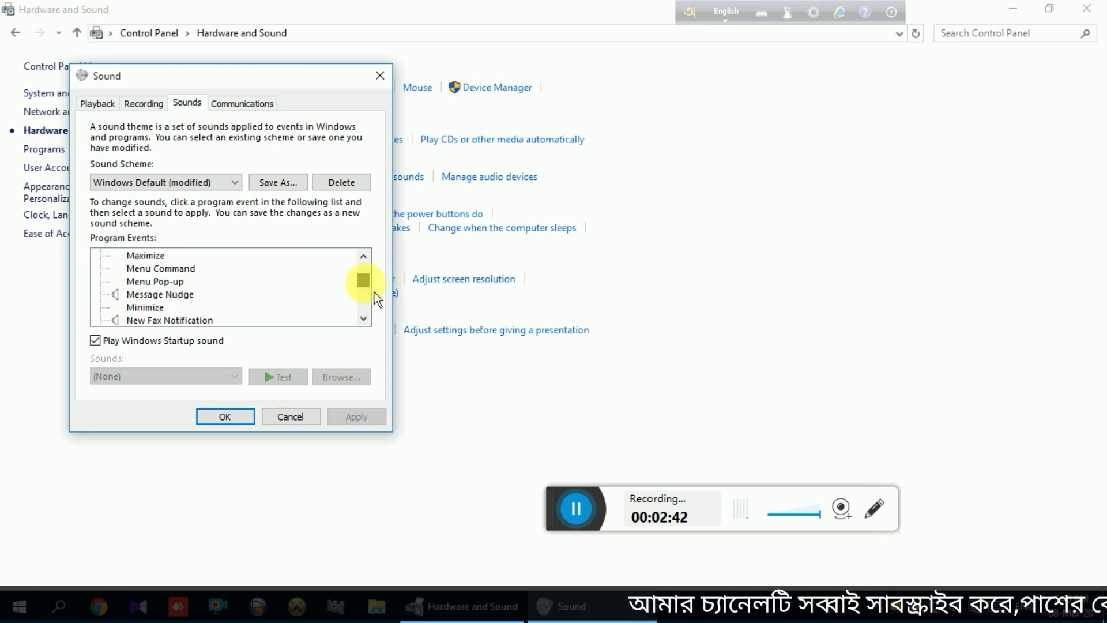
click(175, 283)
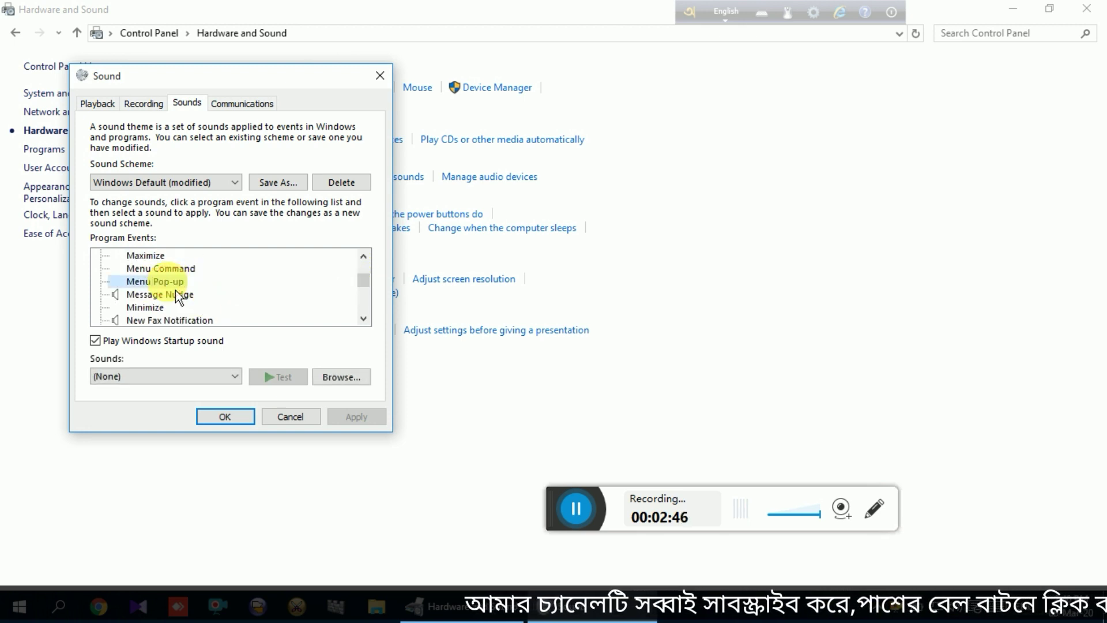
click(236, 379)
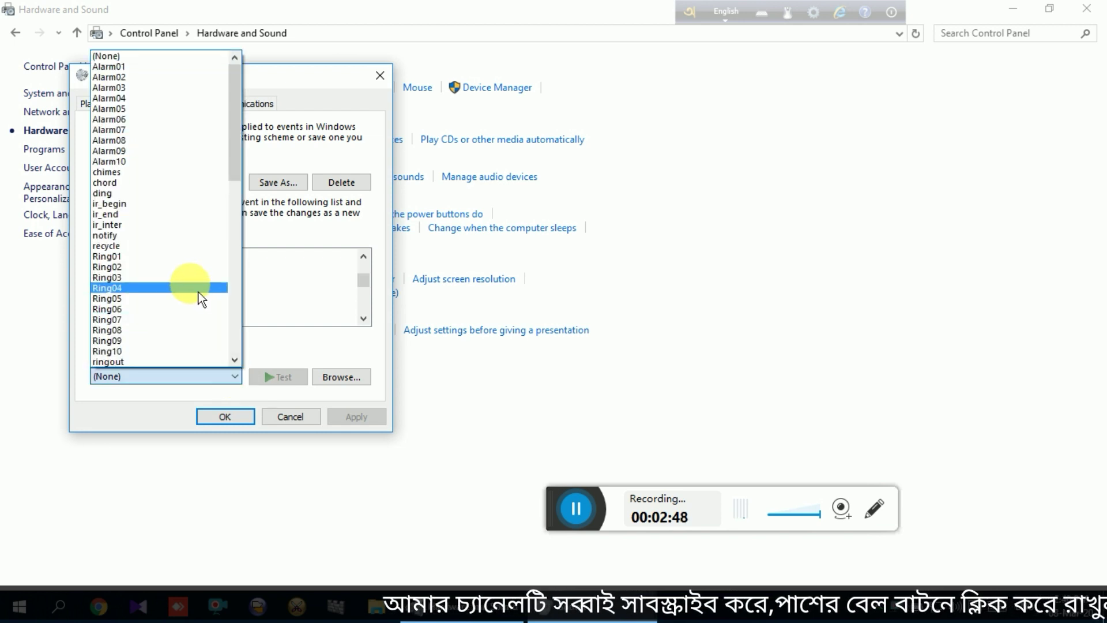
scroll(198, 292, down, 4)
drag(244, 213, 243, 244)
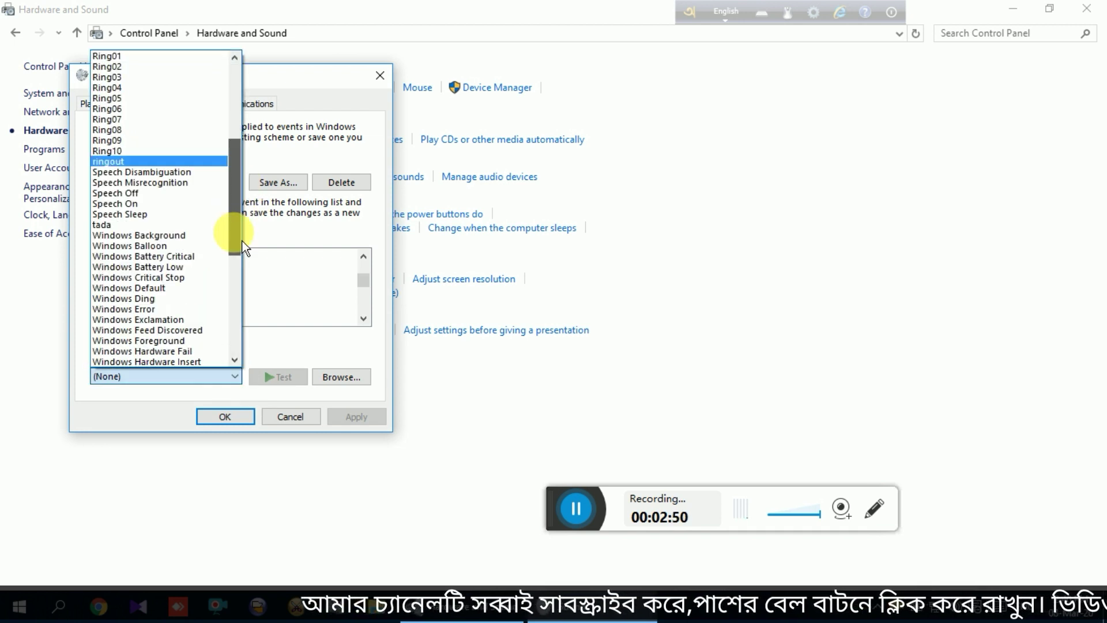
click(385, 80)
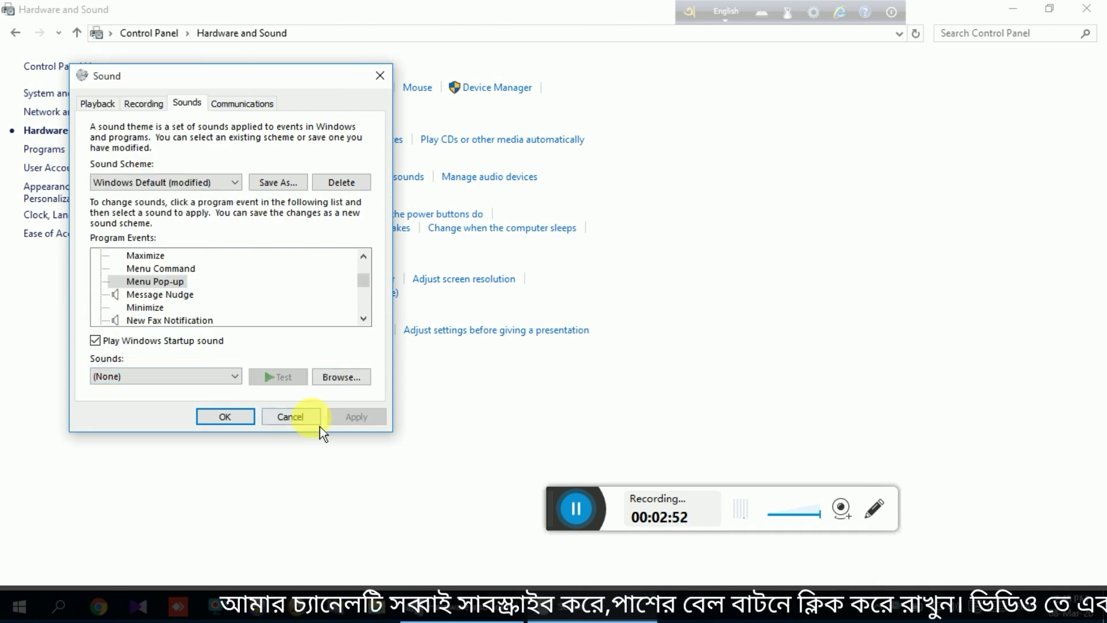
click(290, 417)
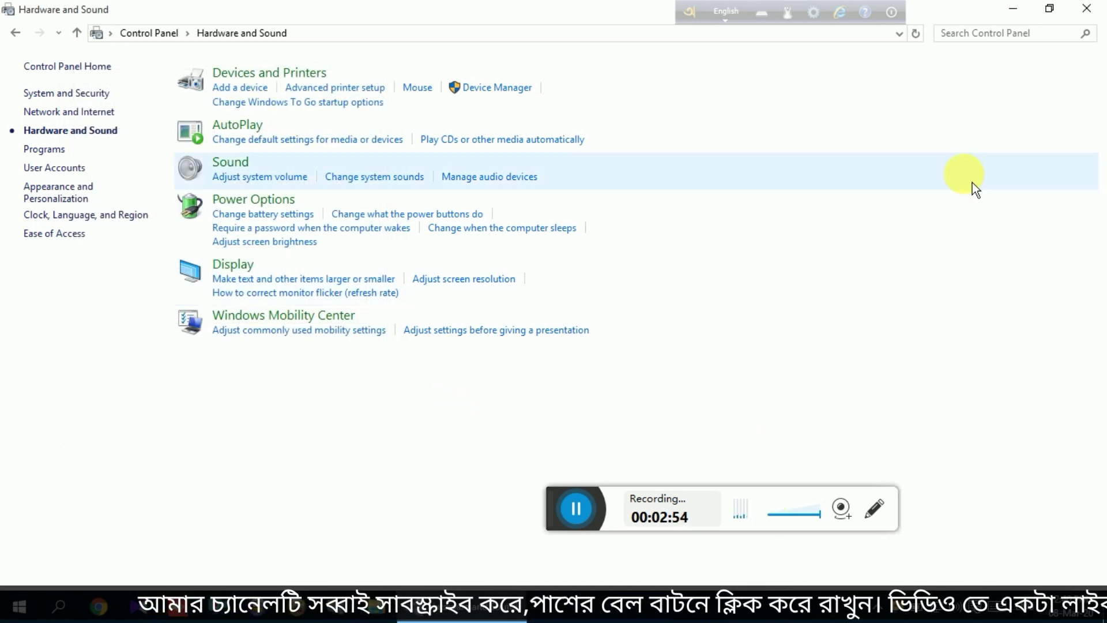
Minimize the Hardware and Sound window and refresh the desktop twice
click(1008, 13)
right_click(372, 158)
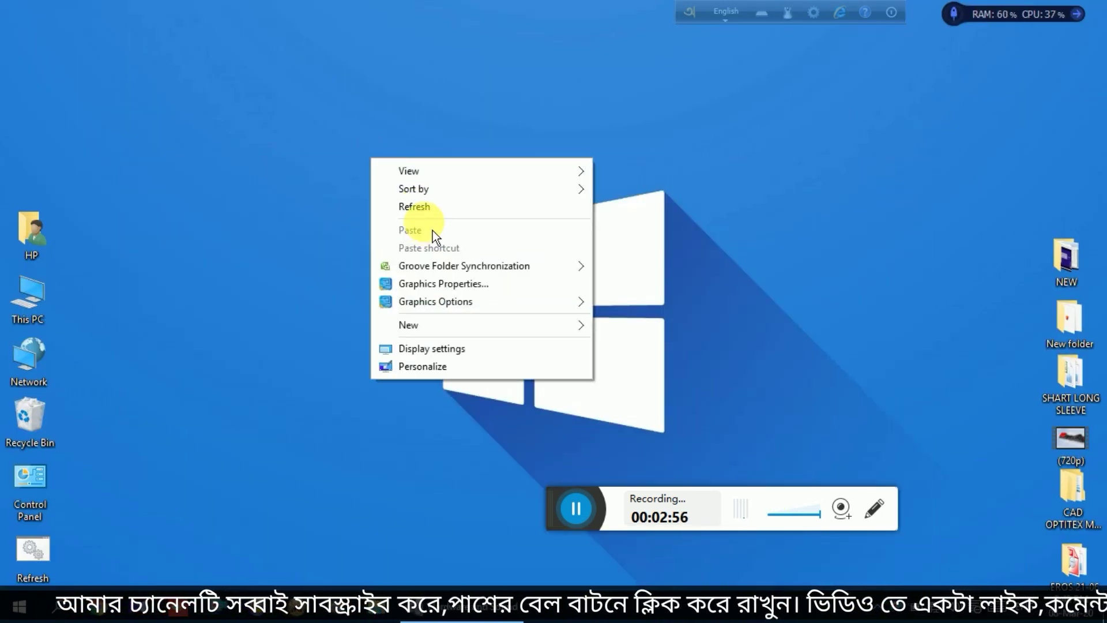
click(410, 207)
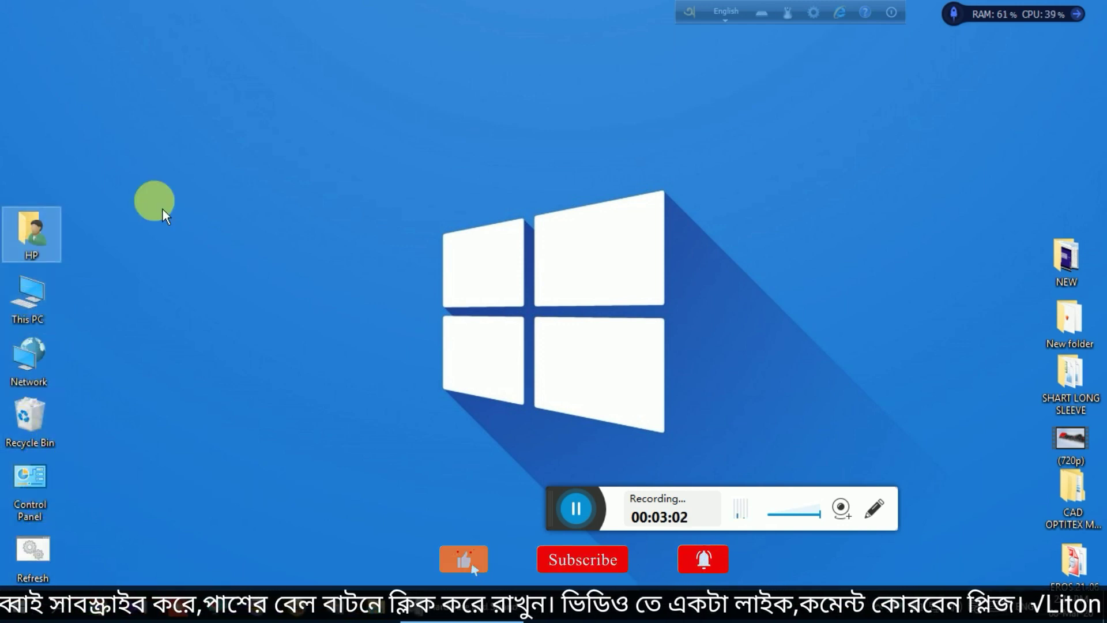
right_click(394, 99)
click(456, 143)
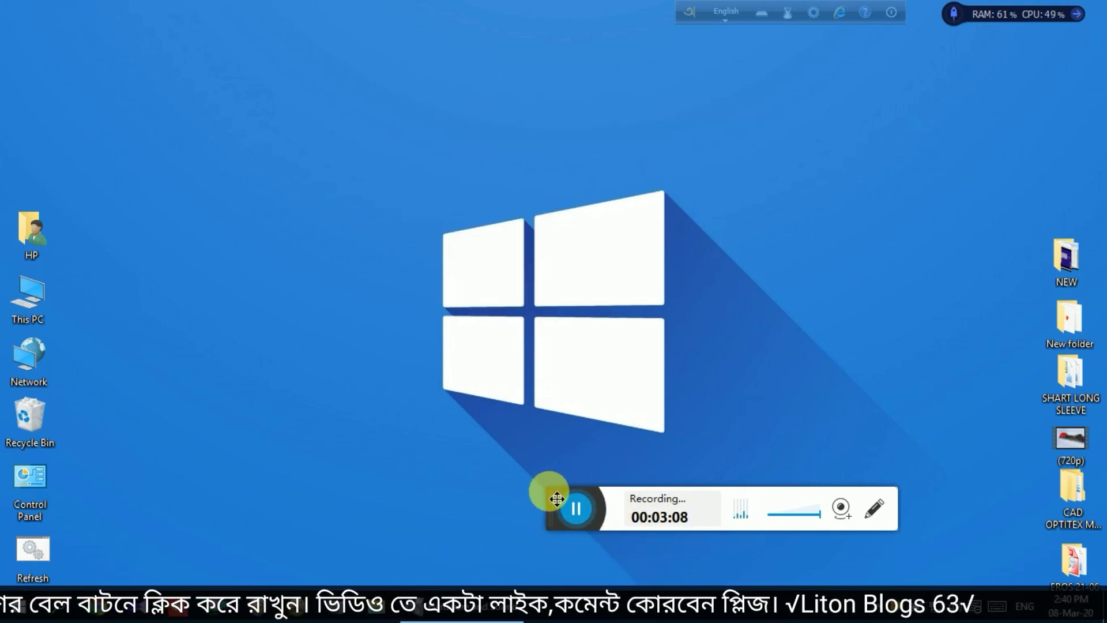
Move the screen recorder's floating bar out of the way and refresh the desktop repeatedly
drag(557, 499, 442, 540)
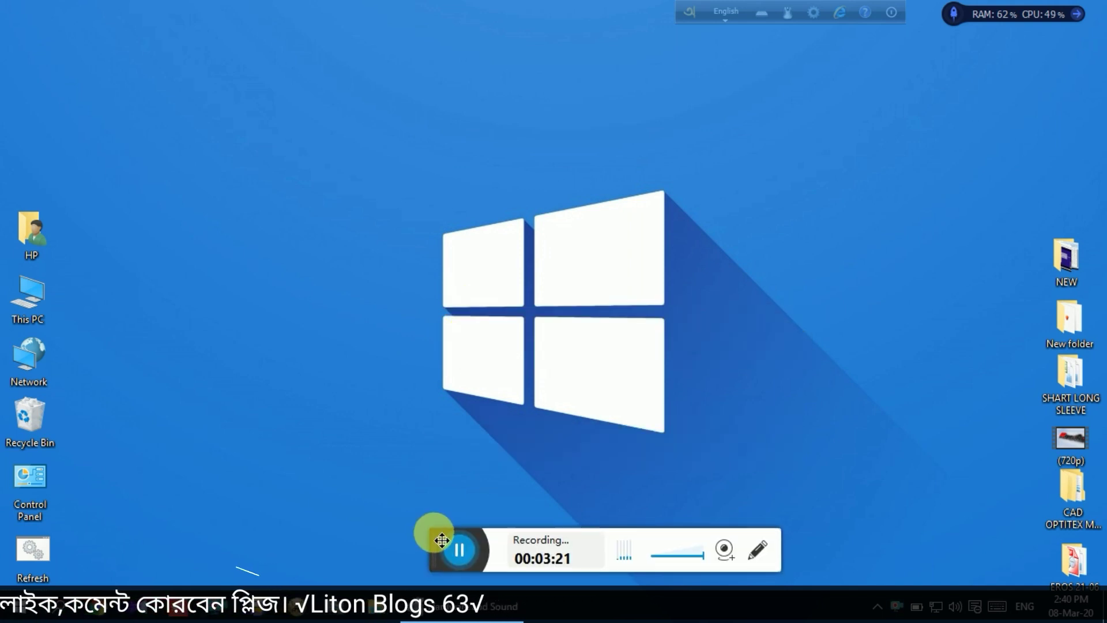
right_click(372, 234)
click(410, 285)
right_click(354, 180)
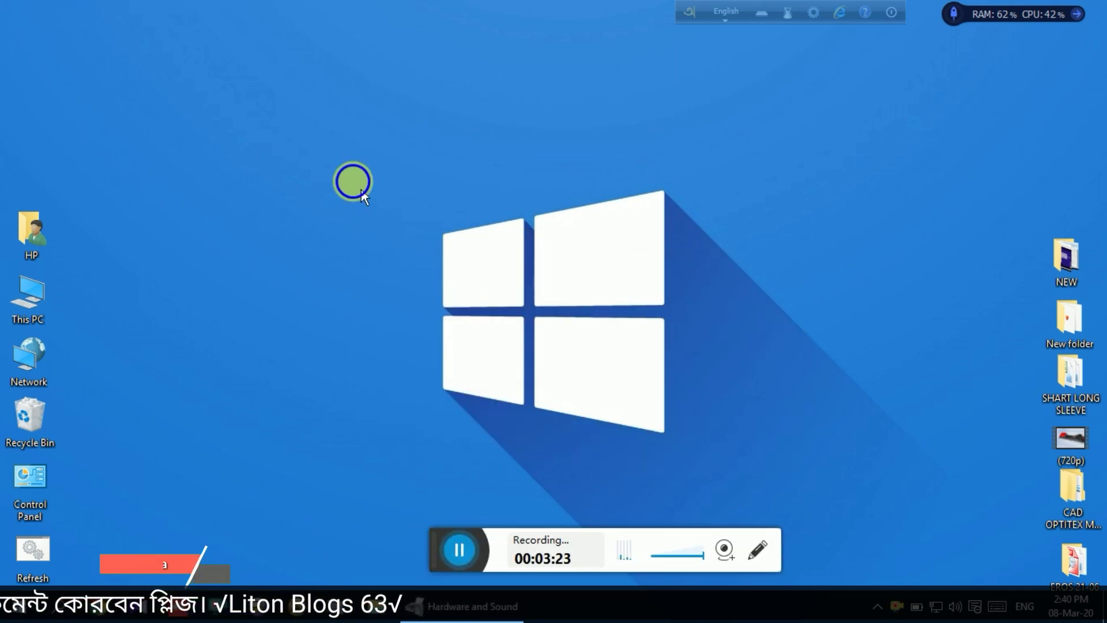
click(396, 227)
right_click(407, 236)
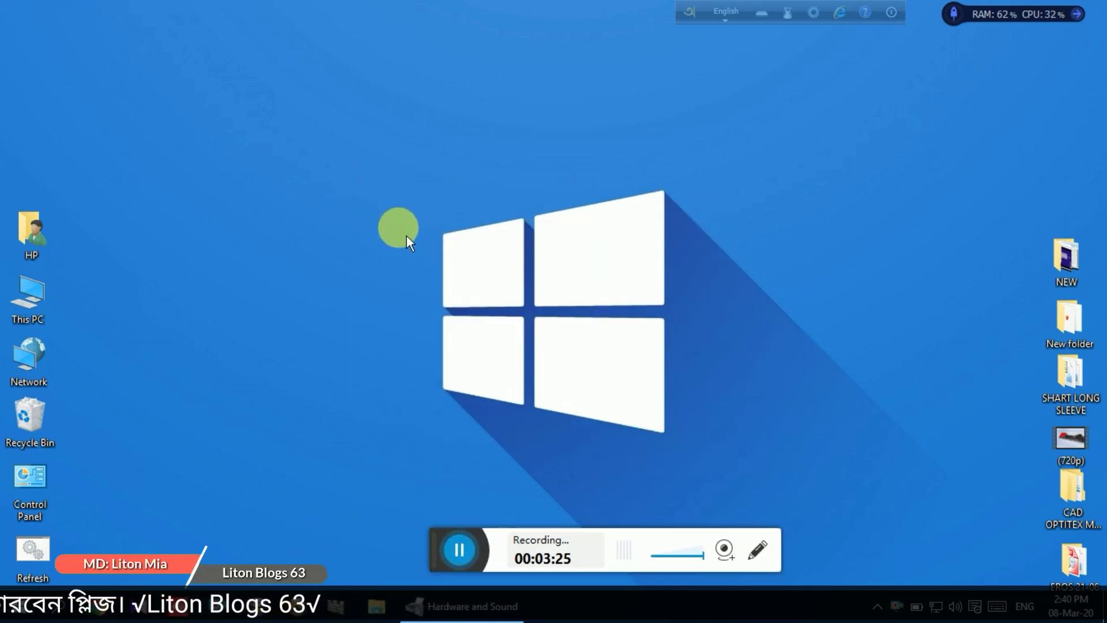